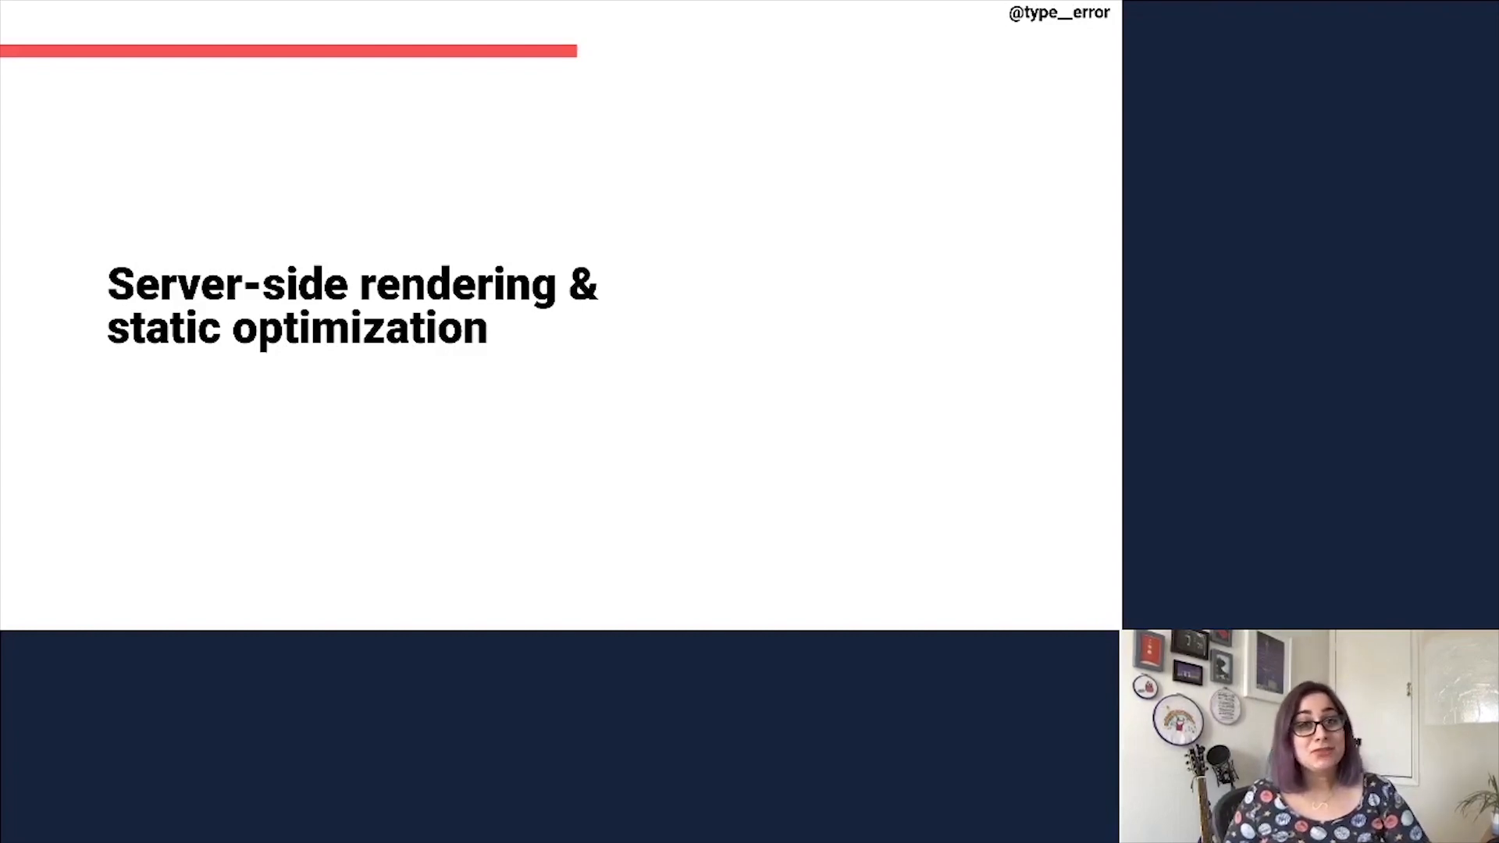
{"action": "key", "text": "Right"}
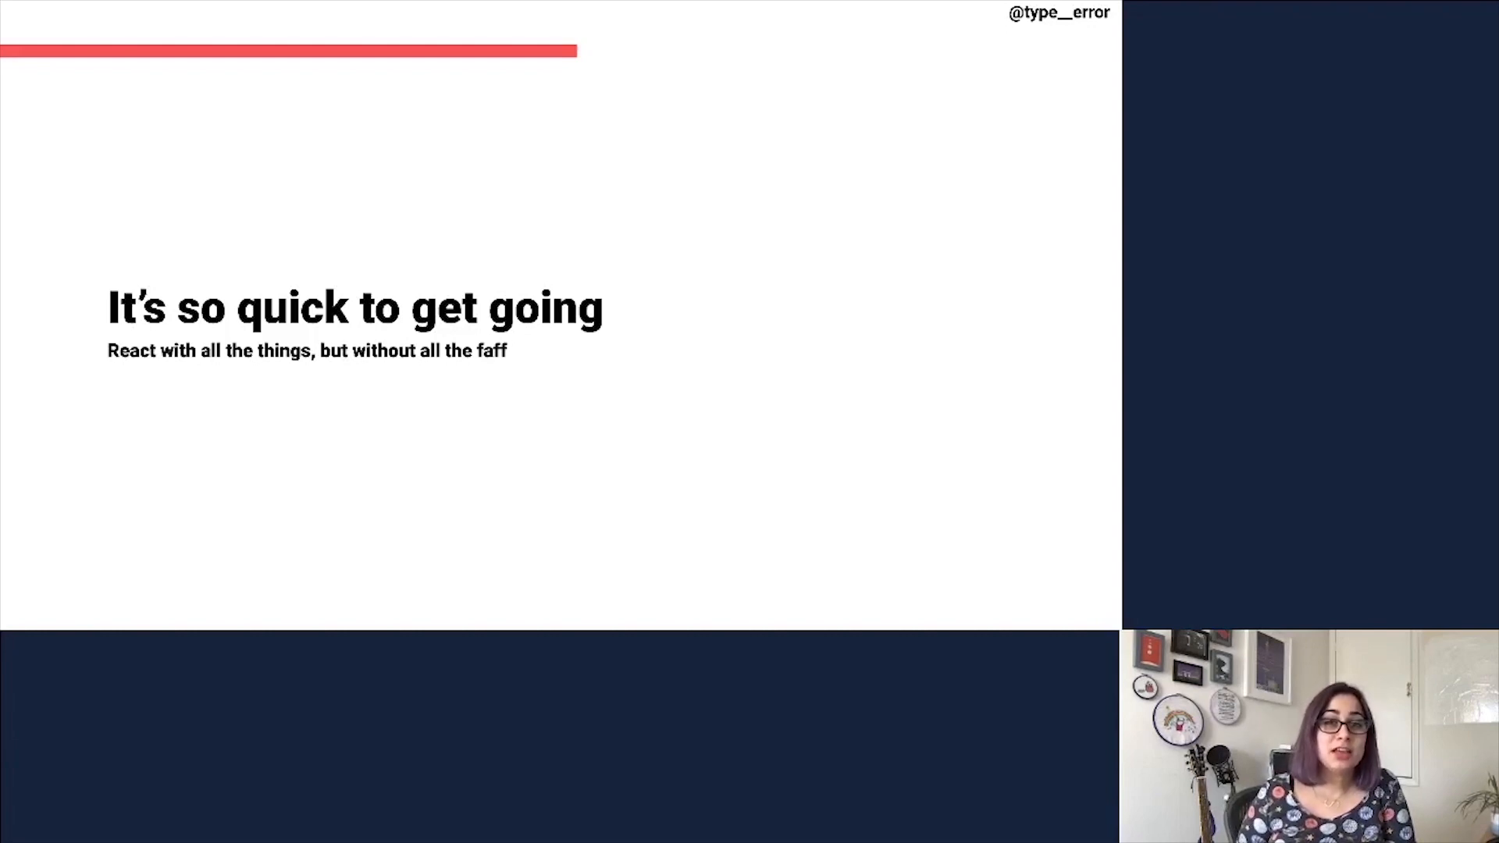
{"action": "key", "text": "Right"}
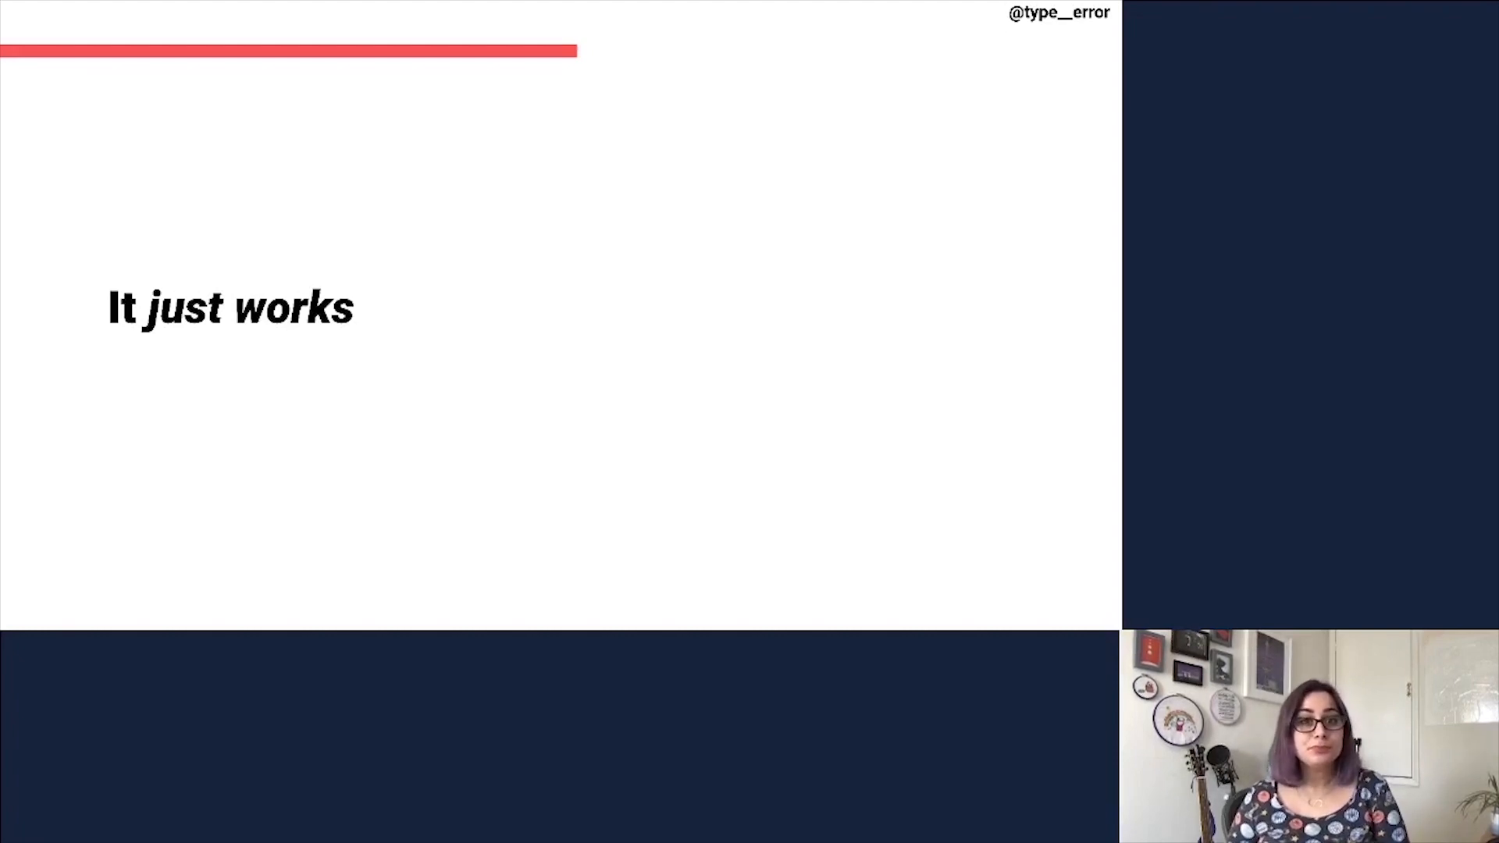
{"action": "key", "text": "Right"}
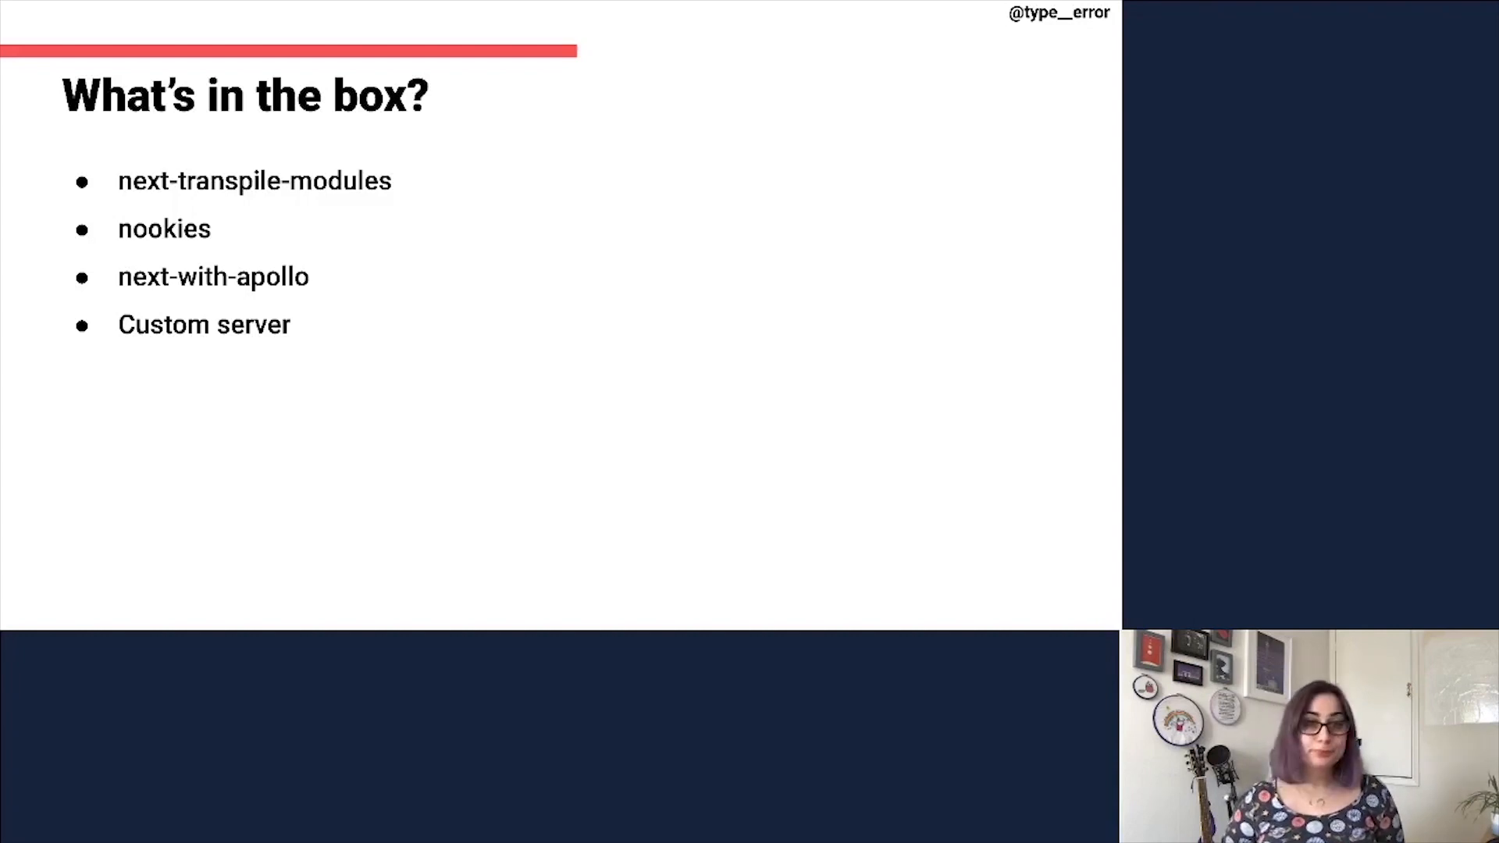
{"action": "key", "text": "Right"}
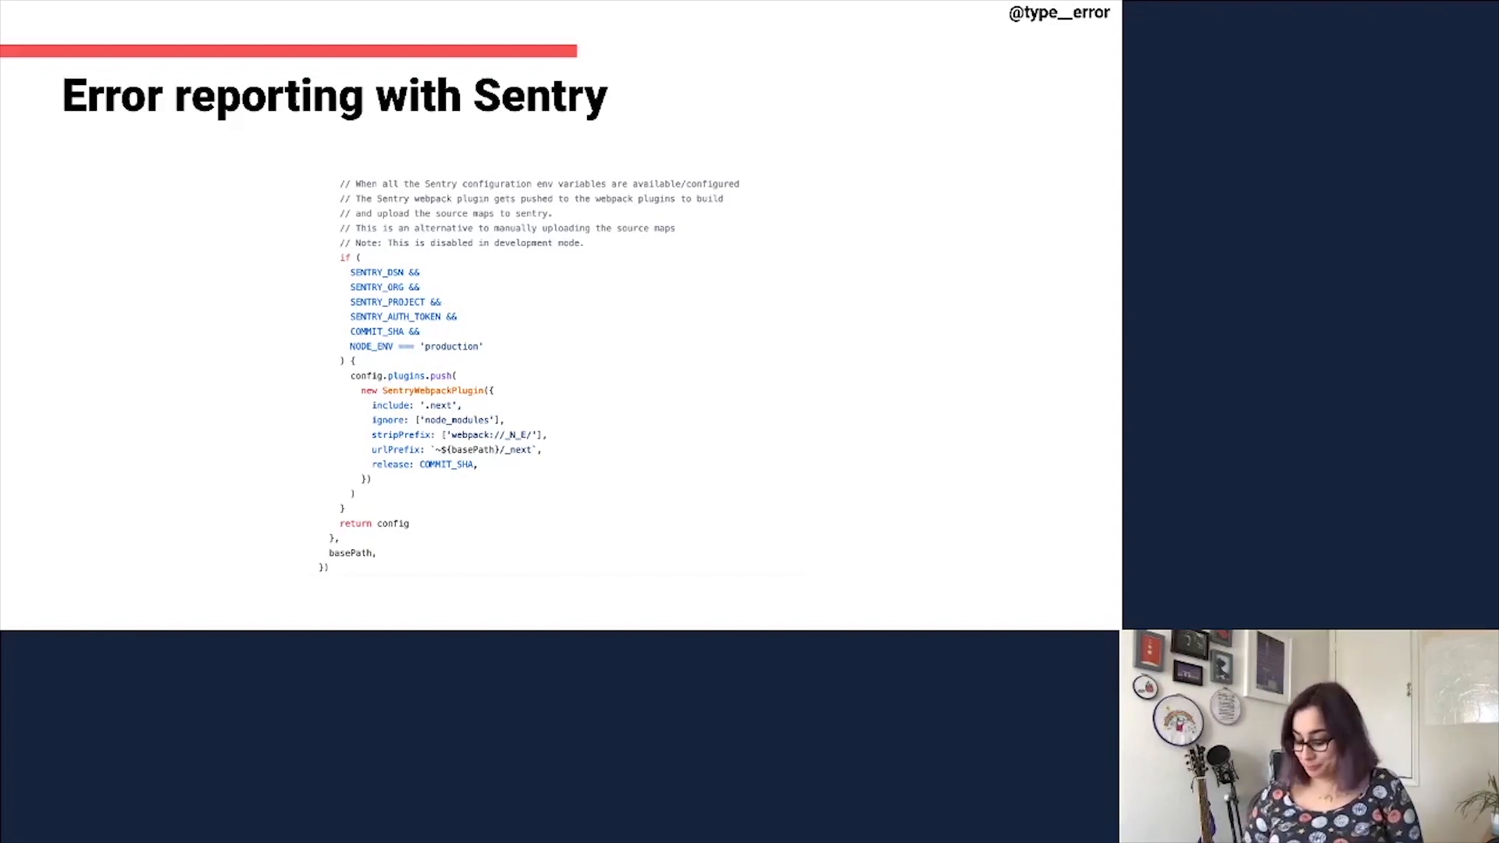
{"action": "key", "text": "Right"}
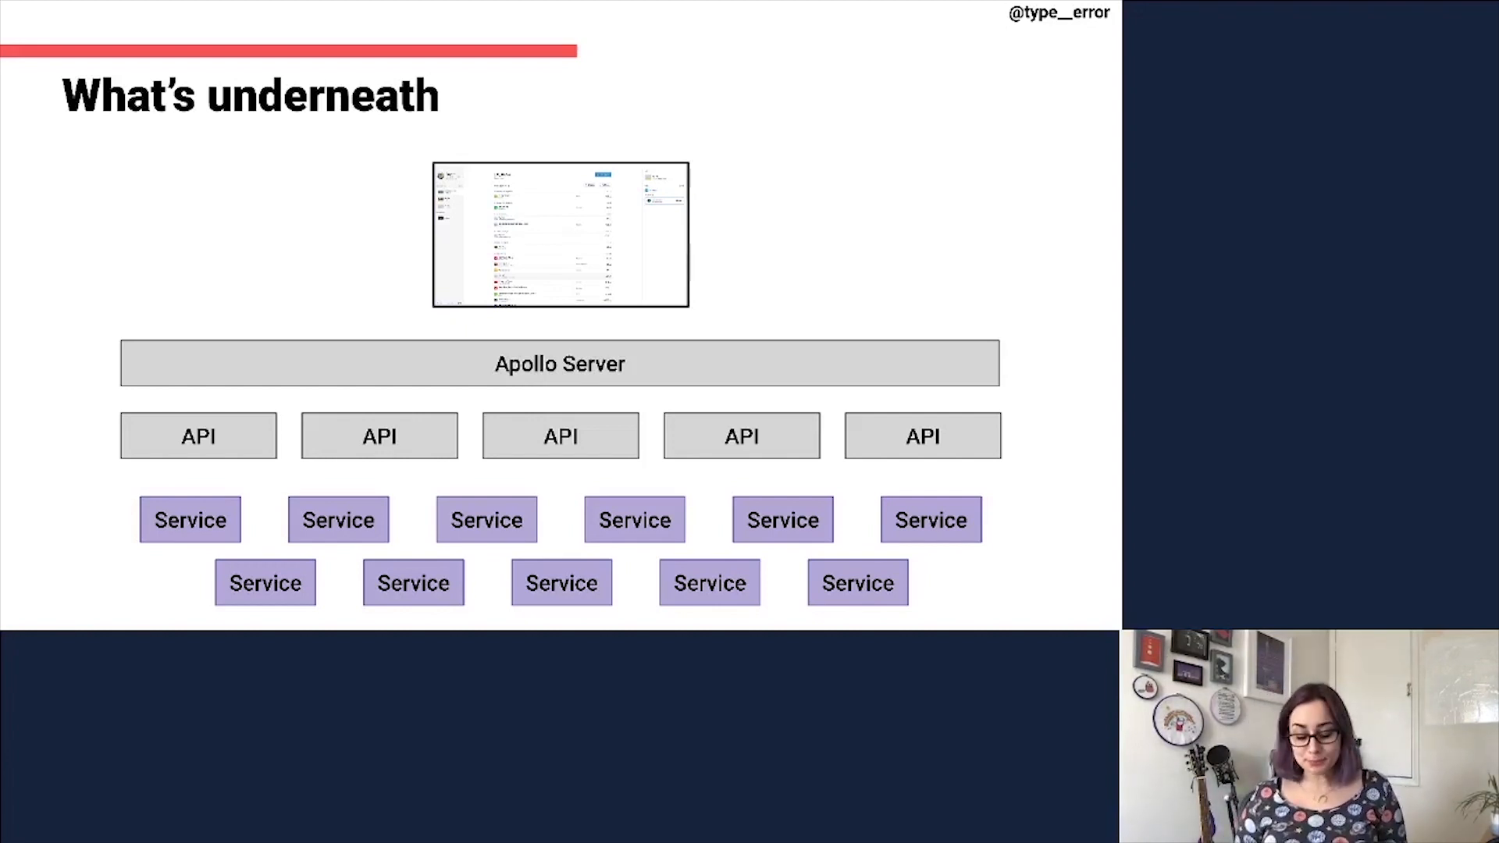
{"action": "key", "text": "Right"}
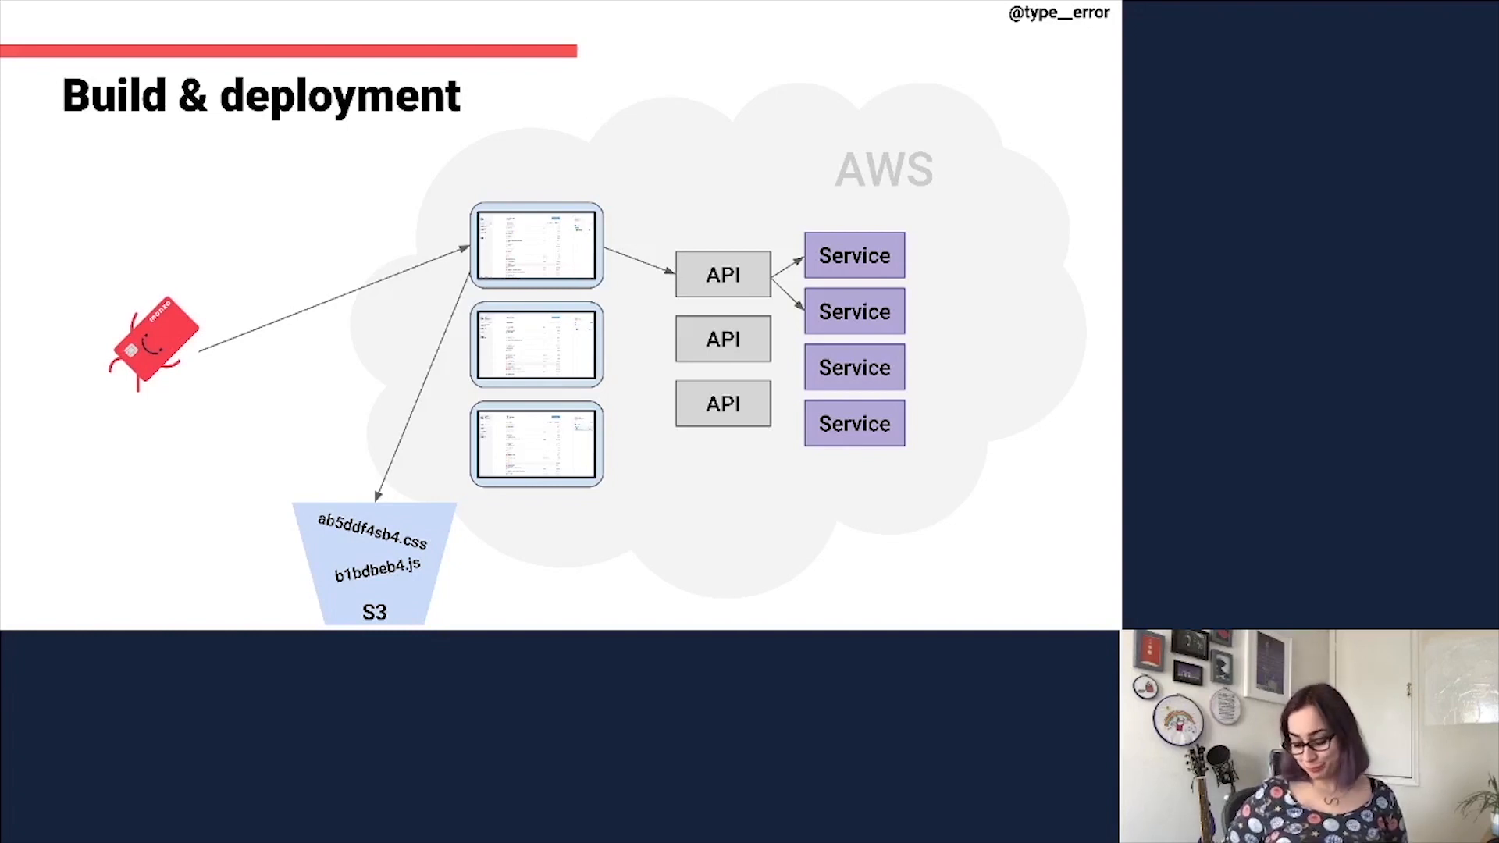
{"action": "key", "text": "Right"}
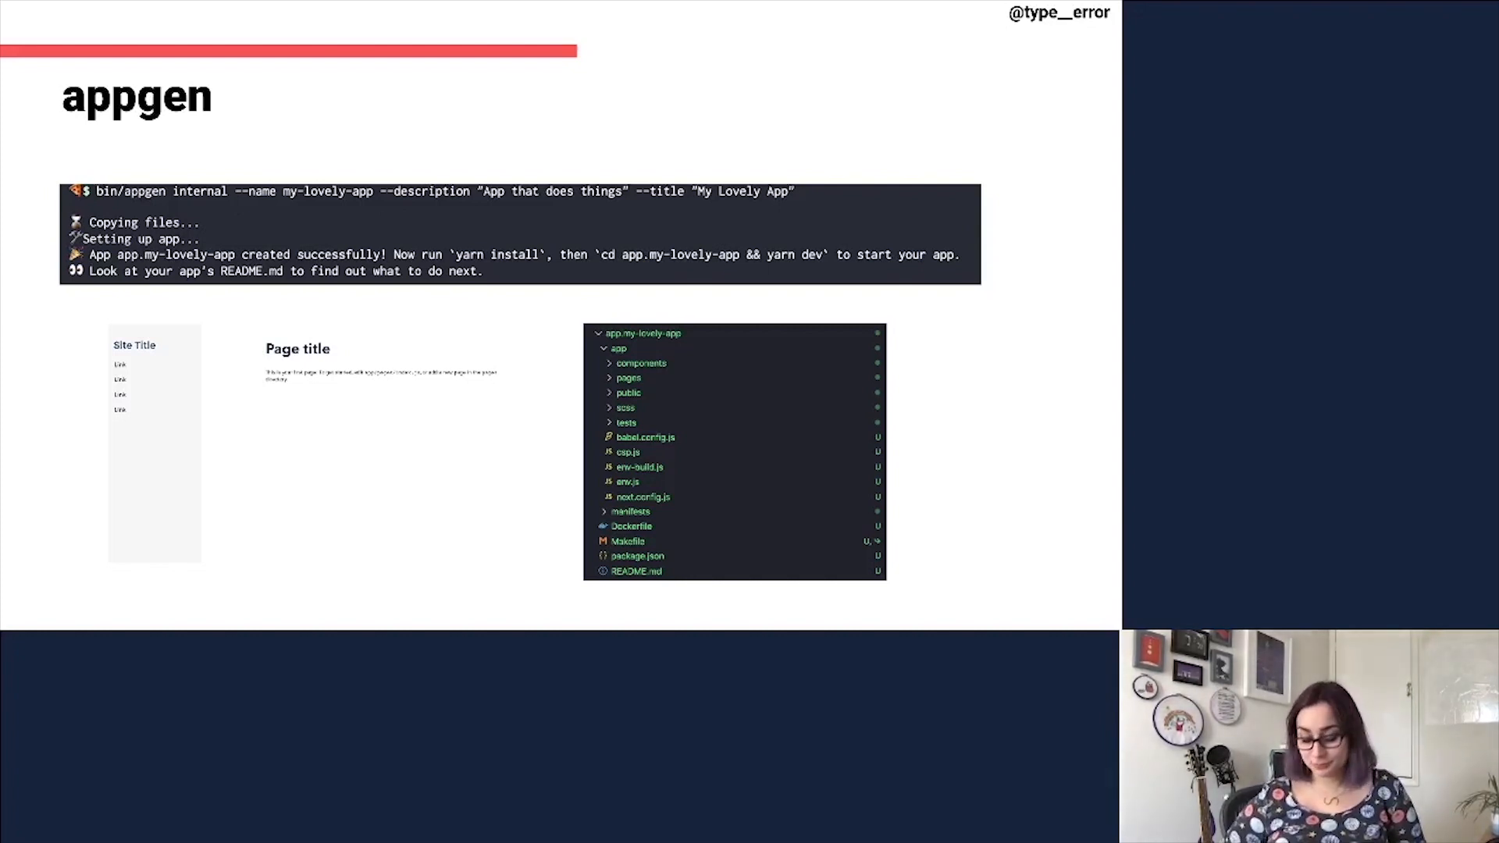
{"action": "key", "text": "Right"}
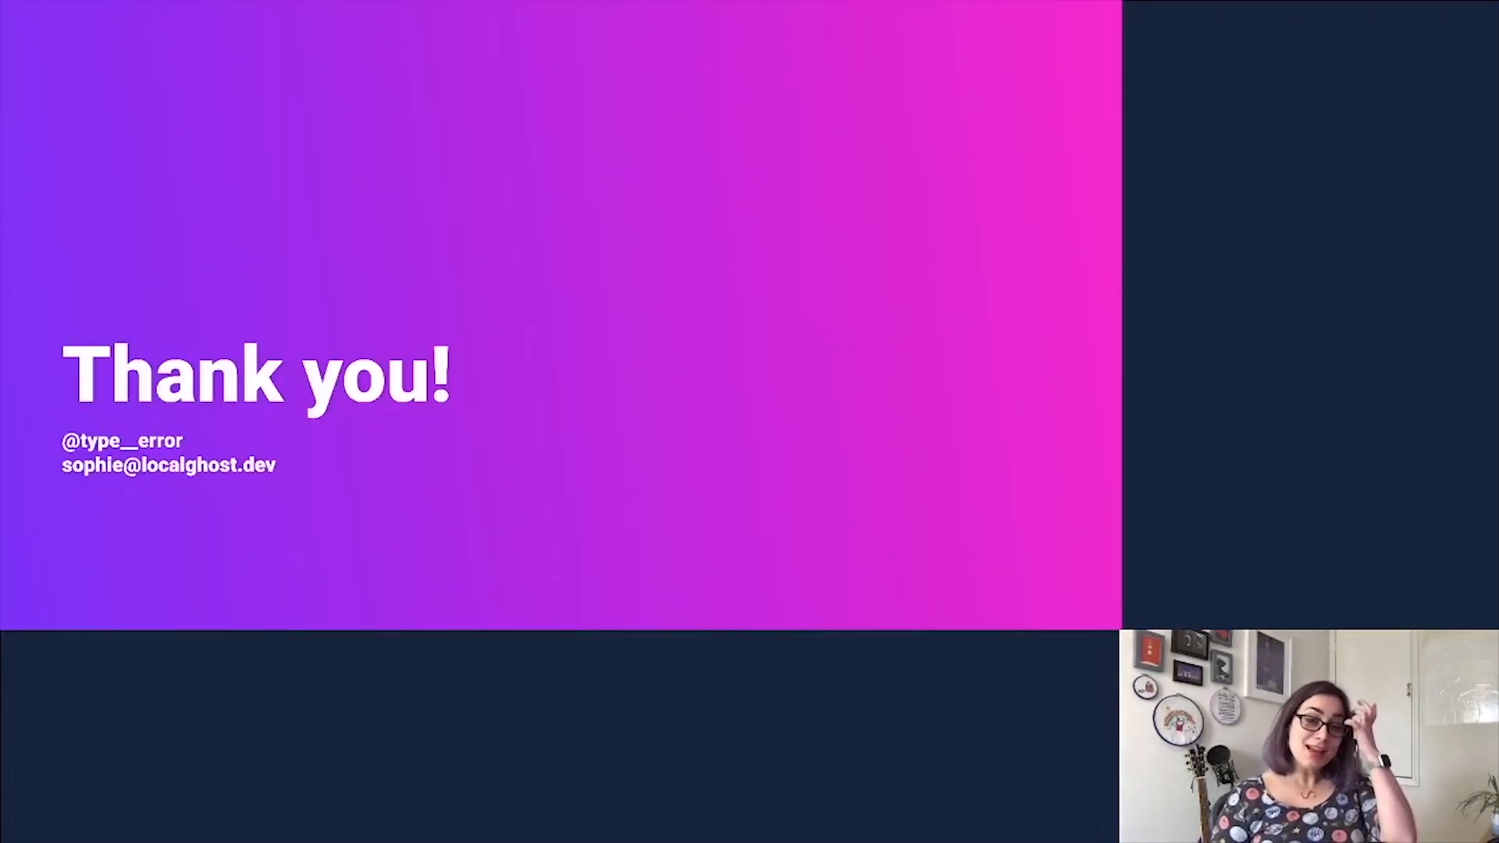